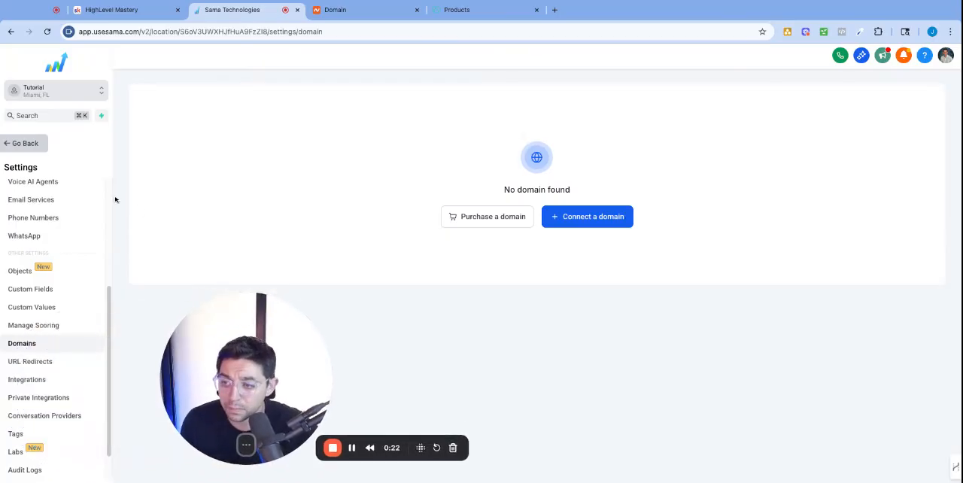
# Open the Domains page in the sub-account's settings.
pyautogui.click(31, 143)
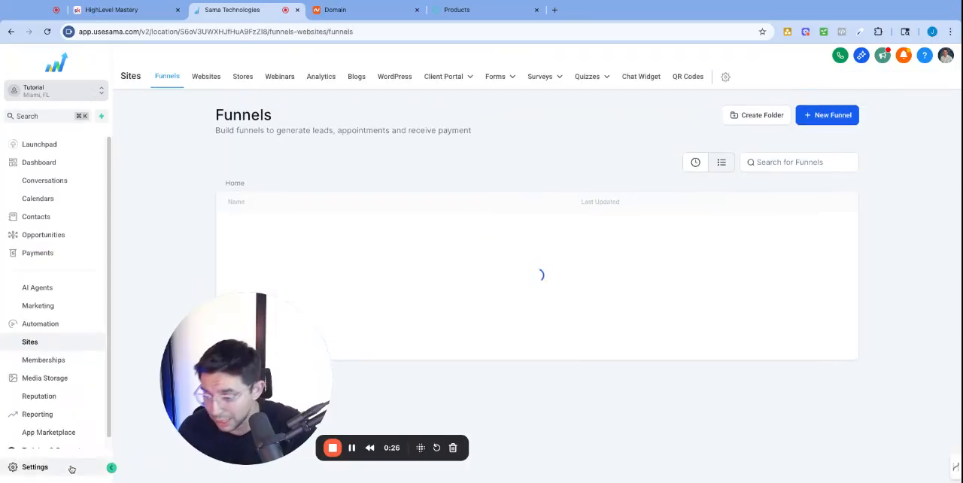
pyautogui.click(49, 471)
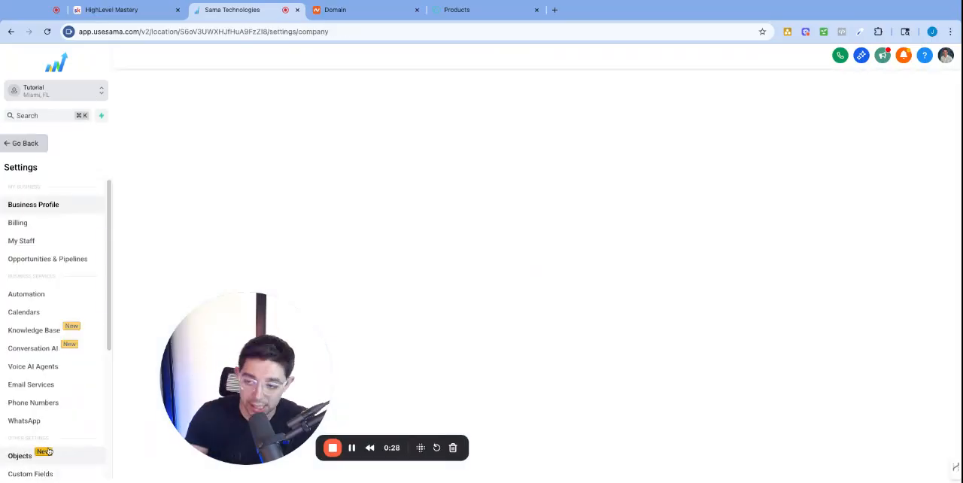
pyautogui.scroll(-5, 53, 339)
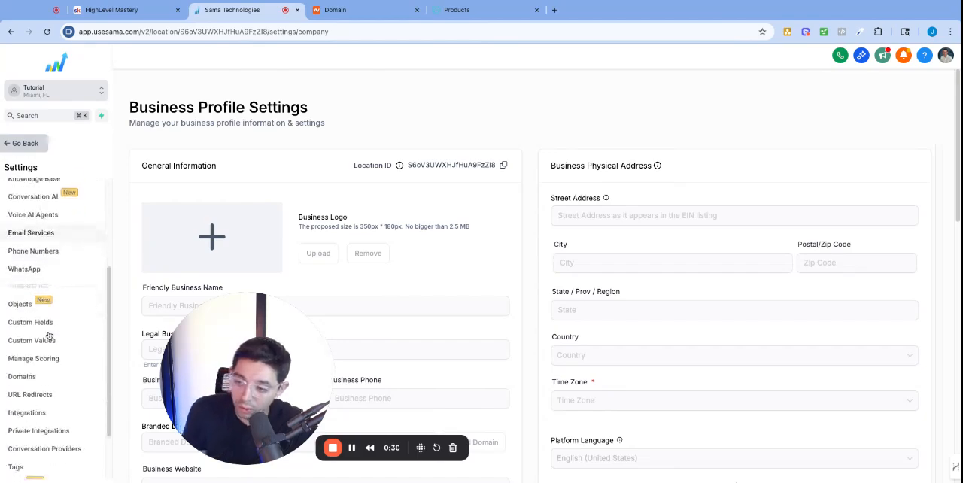
pyautogui.click(23, 377)
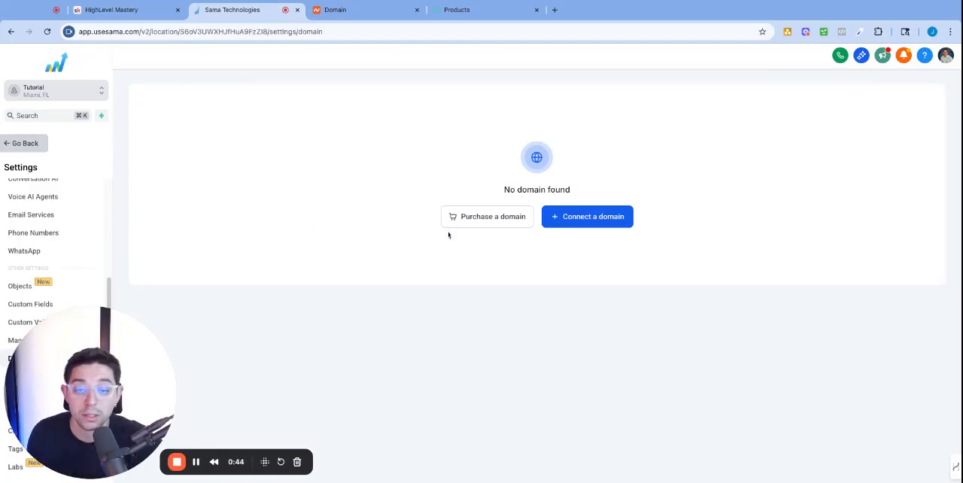
# Look over the page for purchasing a domain and return to the domain overview.
pyautogui.click(507, 215)
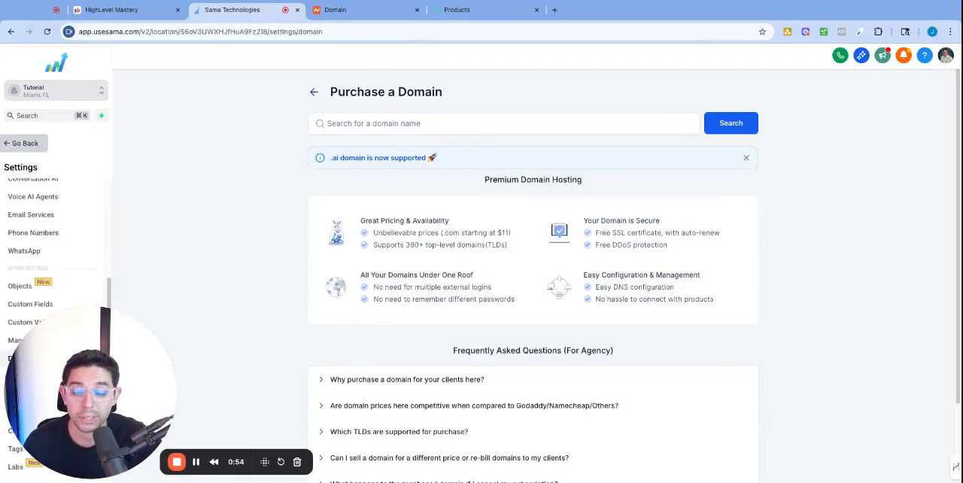
pyautogui.click(314, 92)
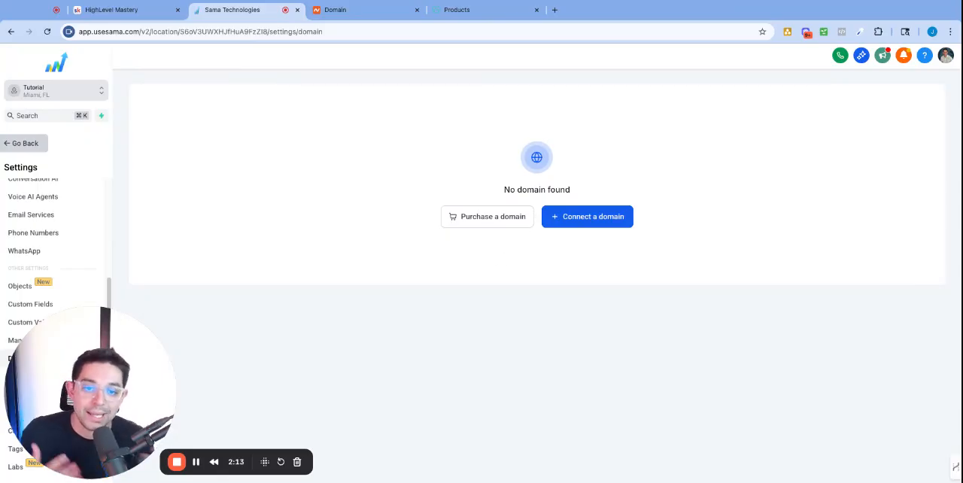
# Start connecting an existing domain for Funnel/Website/Store/Blog/Webinar use.
pyautogui.click(596, 225)
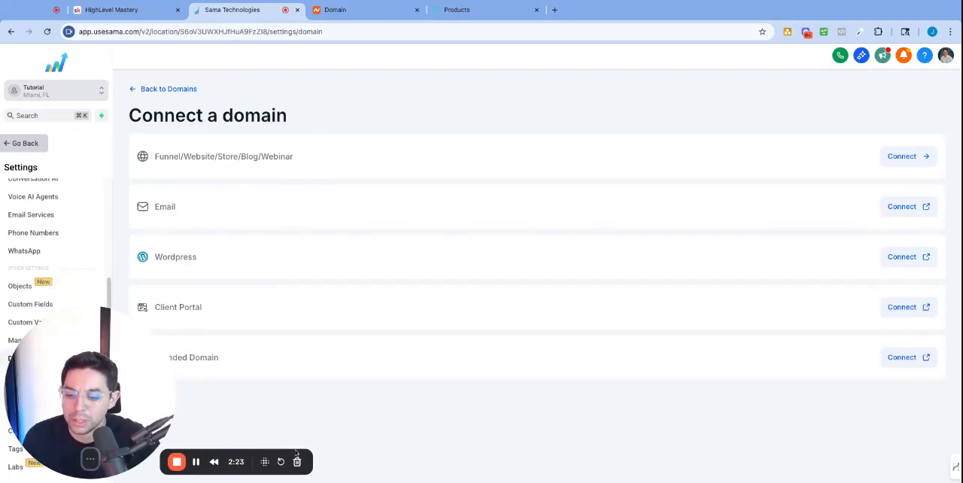
pyautogui.click(86, 459)
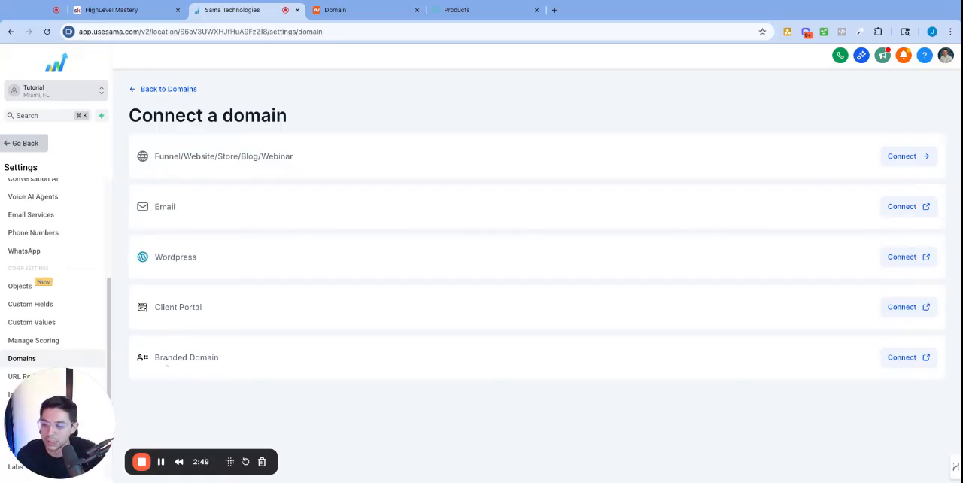
pyautogui.moveTo(154, 358); pyautogui.dragTo(238, 366)
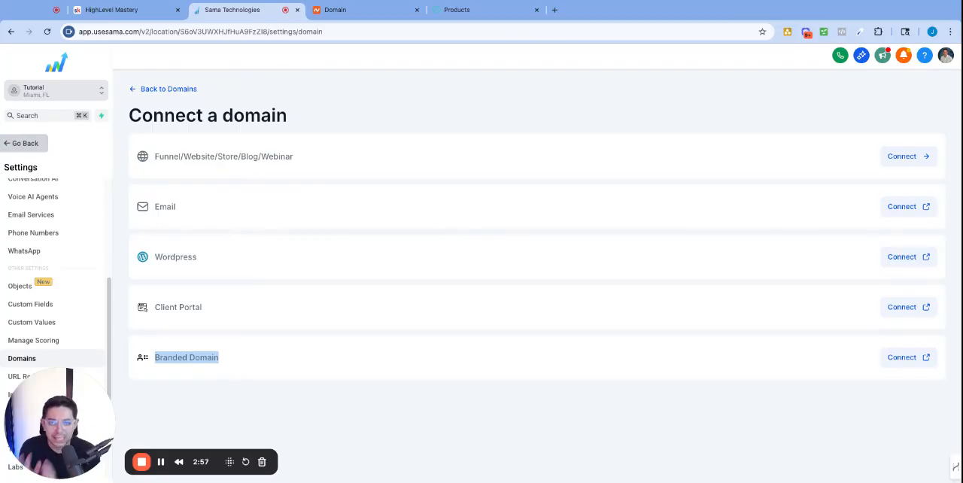
pyautogui.moveTo(302, 156); pyautogui.dragTo(196, 156)
pyautogui.click(302, 157)
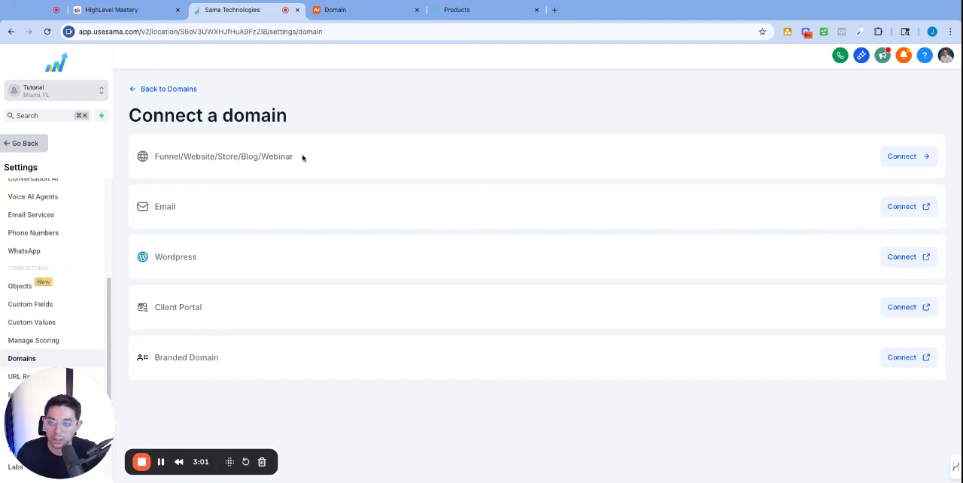
pyautogui.tripleClick(303, 156)
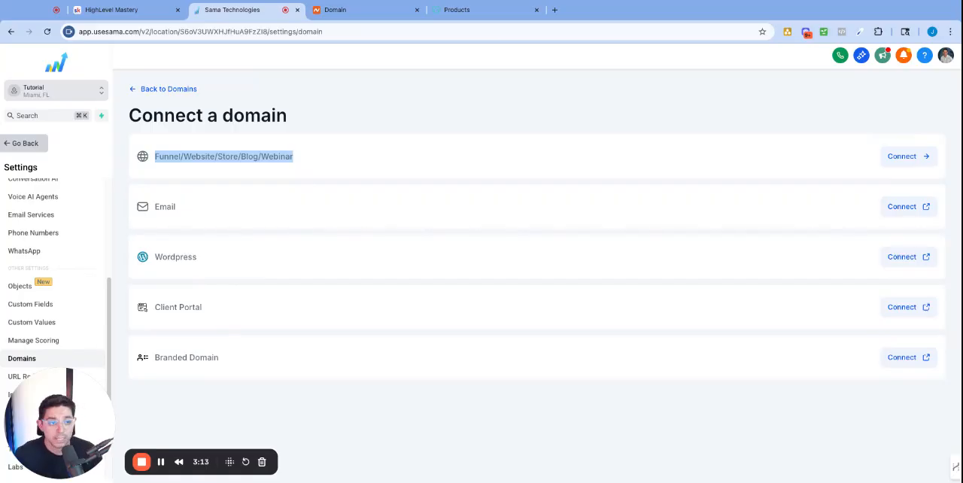
pyautogui.click(908, 162)
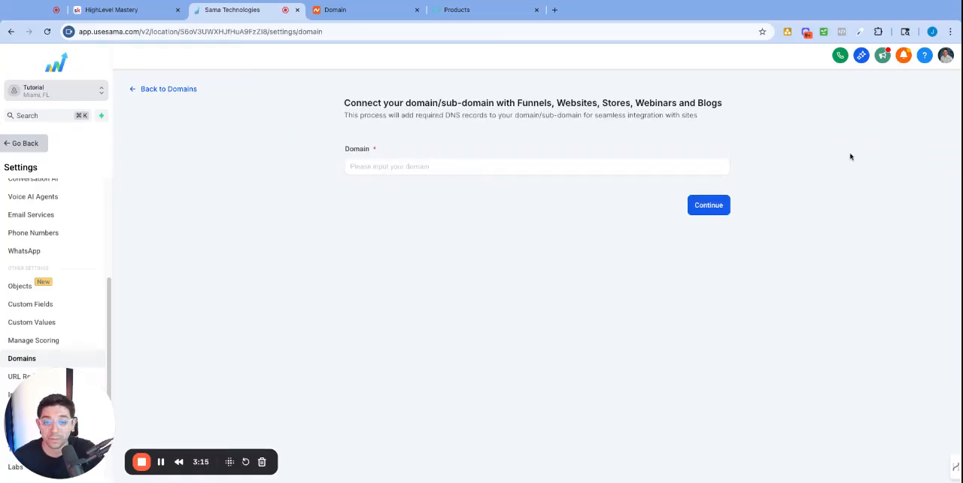
# Copy the domain name rapidlocalseo.com from Namecheap, enter it as the domain to connect and continue.
pyautogui.click(442, 164)
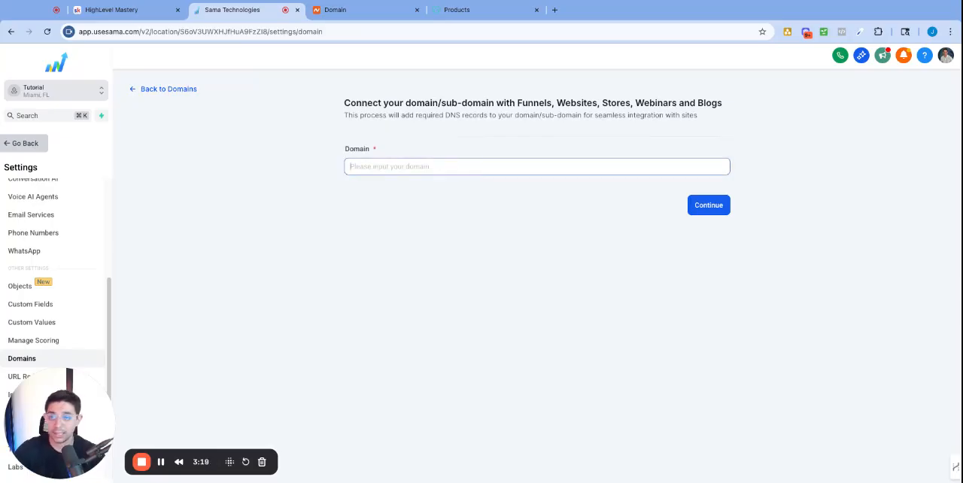
pyautogui.click(372, 10)
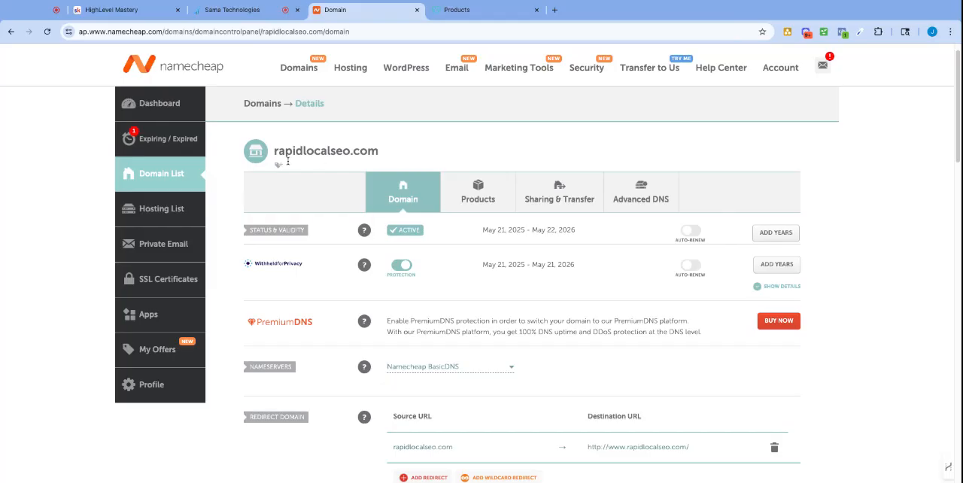
pyautogui.tripleClick(385, 155)
pyautogui.press('super+c')
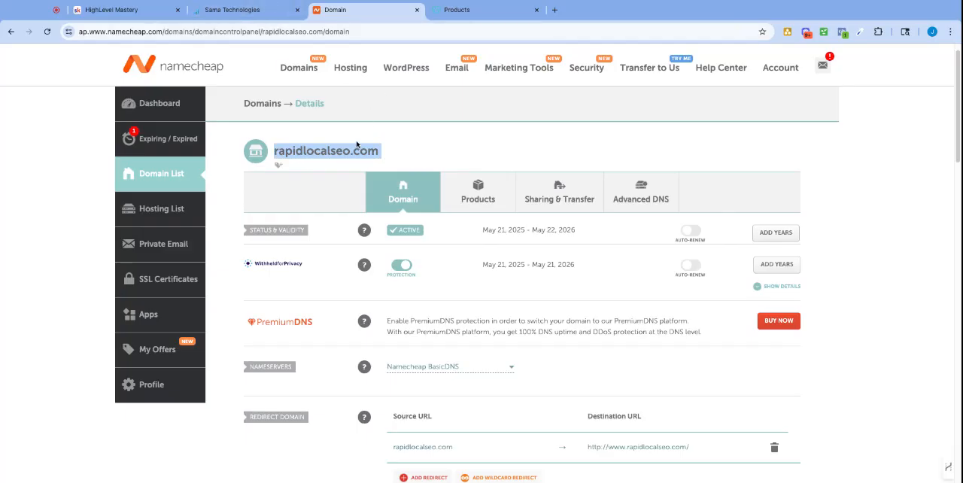
pyautogui.click(266, 17)
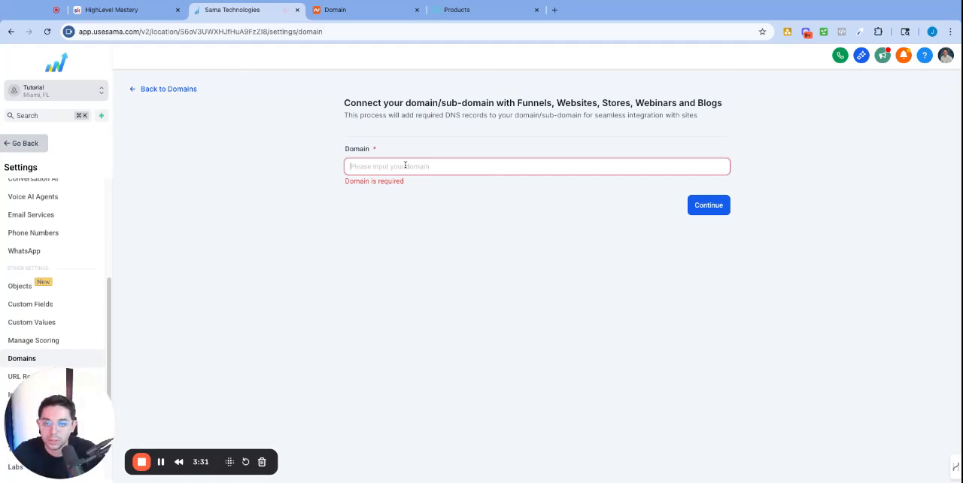
pyautogui.press('super+v')
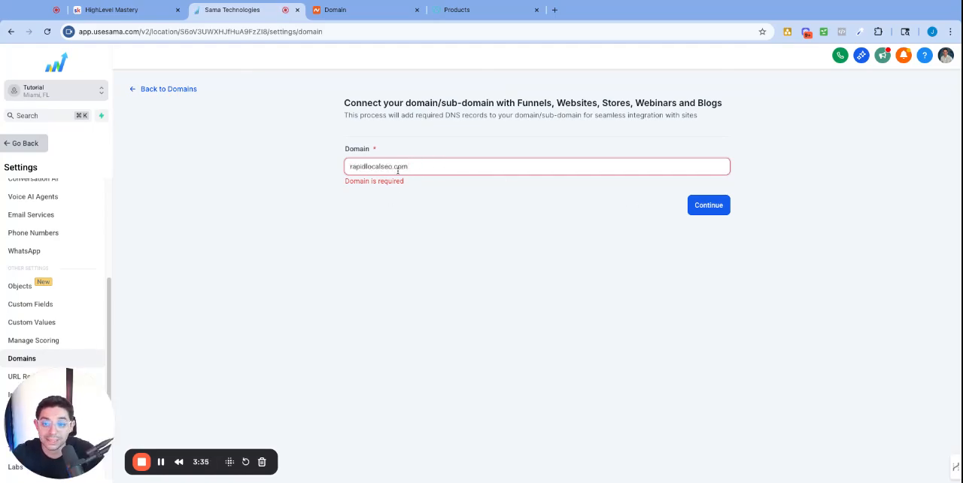
pyautogui.click(712, 207)
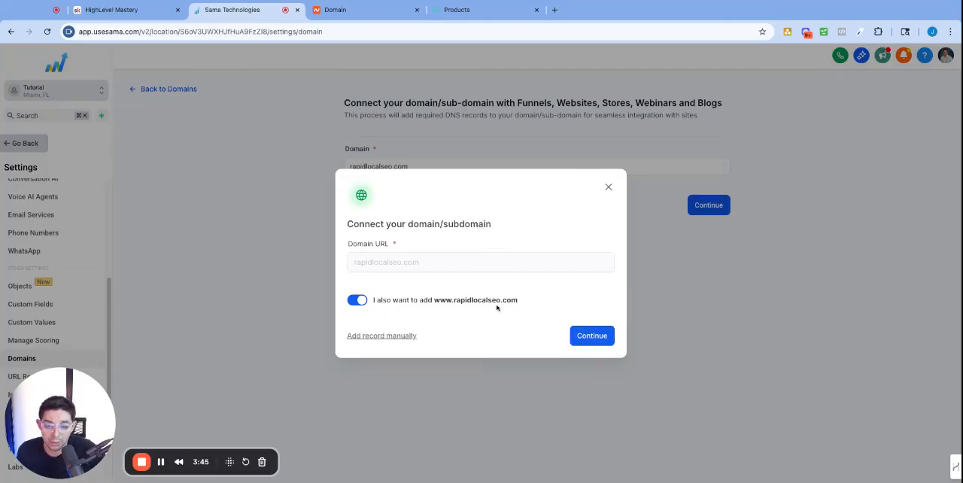
pyautogui.moveTo(435, 301); pyautogui.dragTo(446, 301)
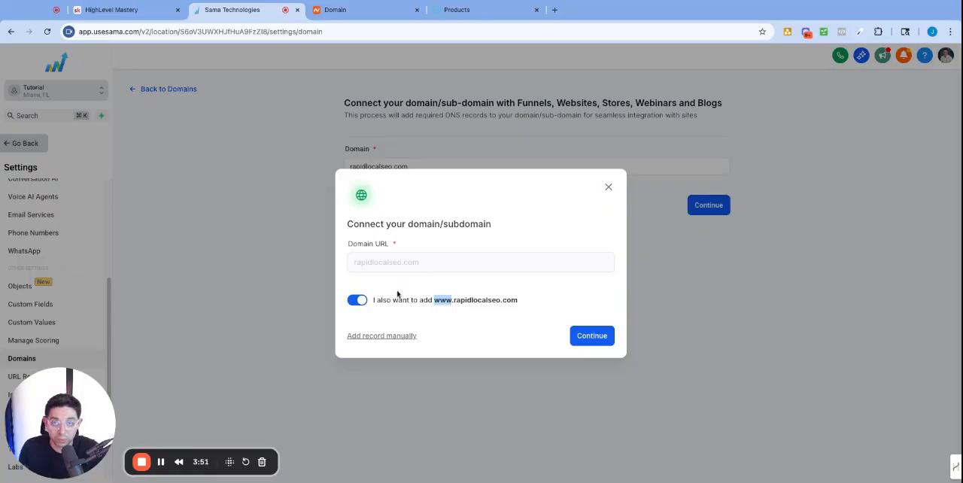
pyautogui.click(592, 337)
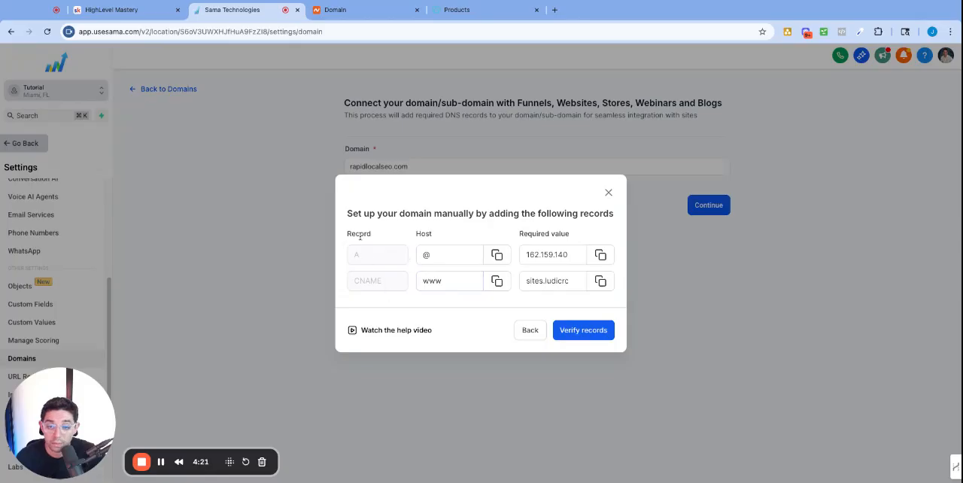
pyautogui.moveTo(359, 234); pyautogui.dragTo(434, 233)
pyautogui.click(419, 234)
pyautogui.moveTo(571, 233); pyautogui.dragTo(524, 237)
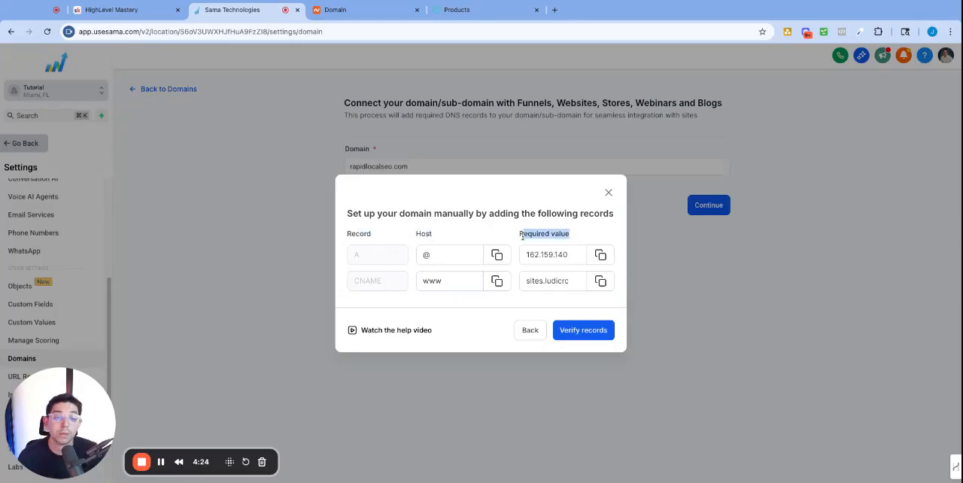
# Switch to Namecheap and open the Advanced DNS host records of rapidlocalseo.com.
pyautogui.click(335, 10)
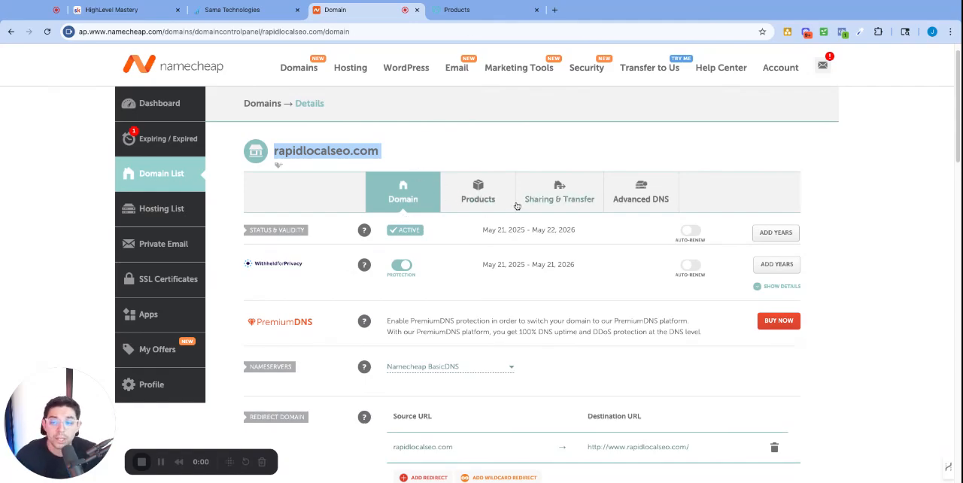
pyautogui.click(672, 166)
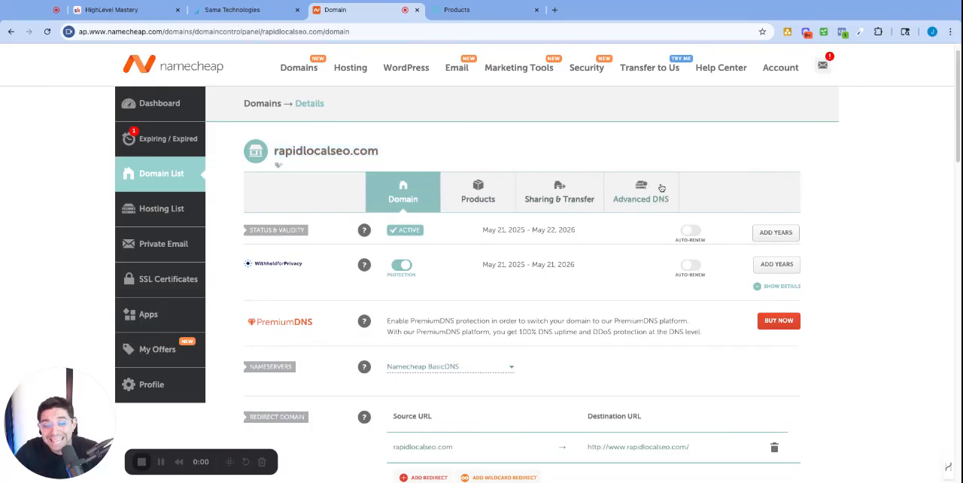
pyautogui.click(641, 199)
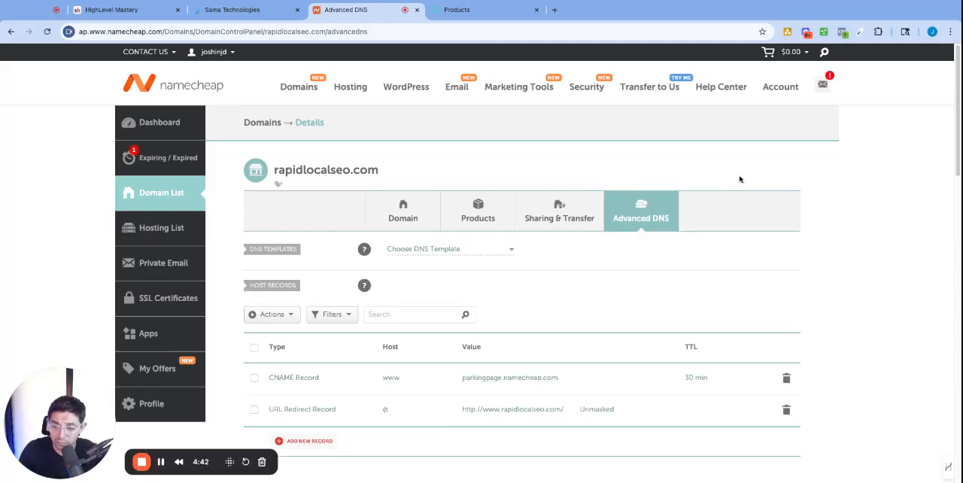
pyautogui.scroll(-1, 504, 277)
pyautogui.scroll(-2, 503, 277)
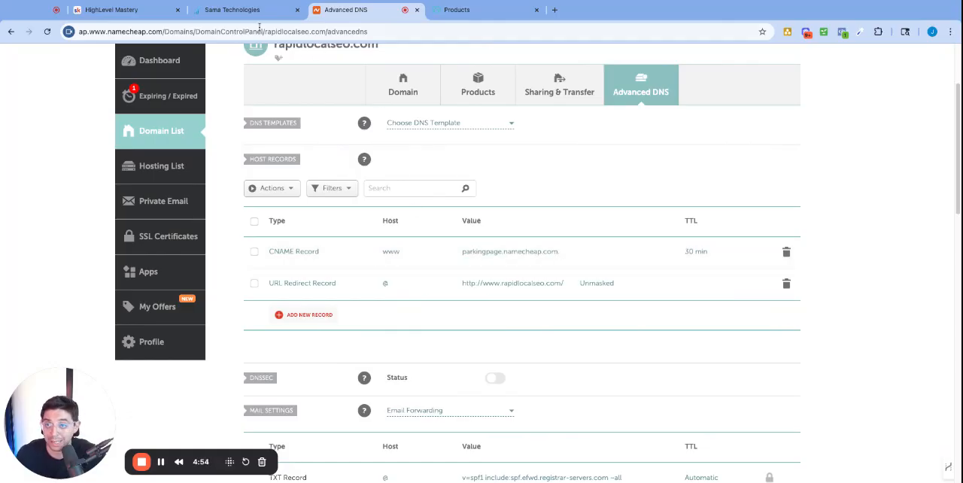
# Check the required DNS records in Sama Technologies, then delete the existing www CNAME record in Namecheap.
pyautogui.click(237, 9)
pyautogui.click(447, 283)
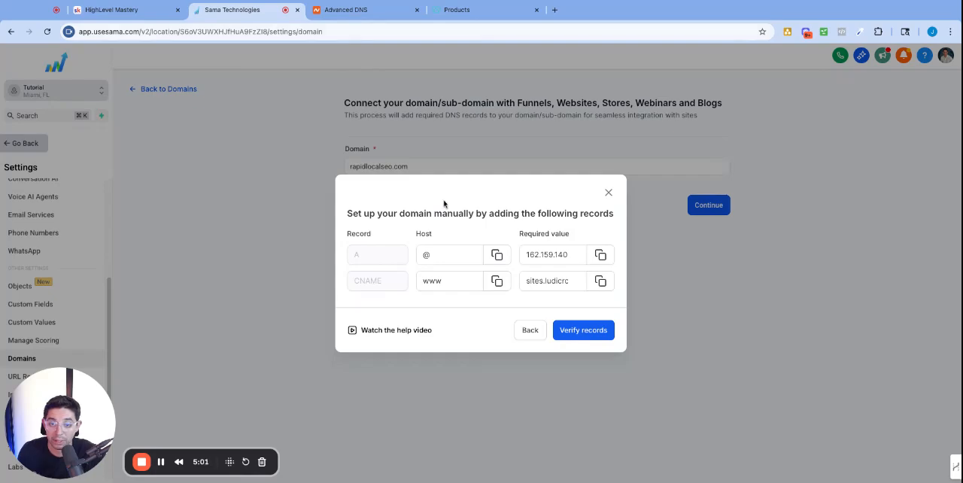
pyautogui.click(366, 10)
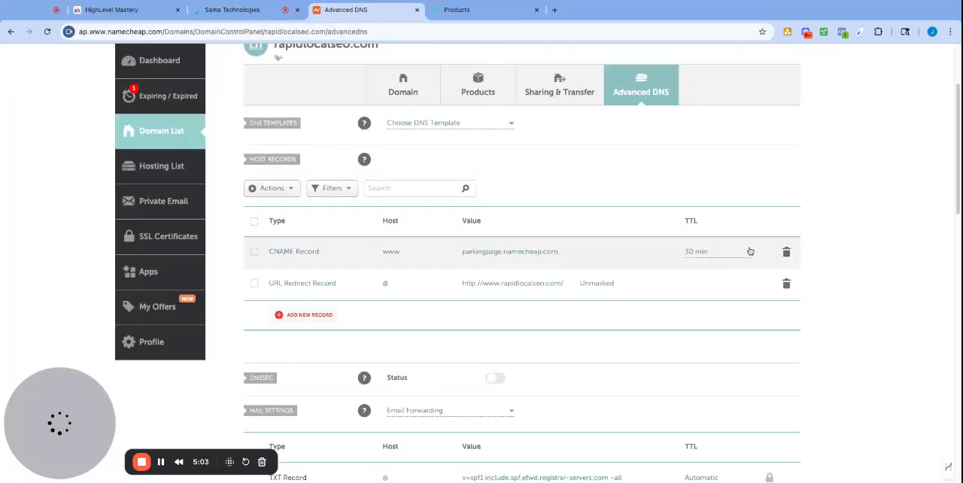
pyautogui.click(787, 254)
pyautogui.click(743, 300)
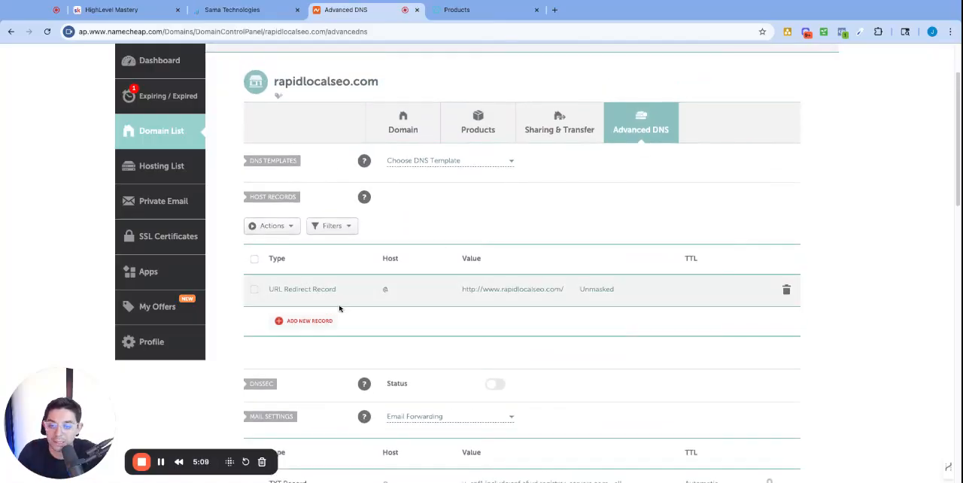
# Add two new host records in Namecheap, one of type A Record and one of type CNAME Record.
pyautogui.click(308, 304)
pyautogui.click(295, 218)
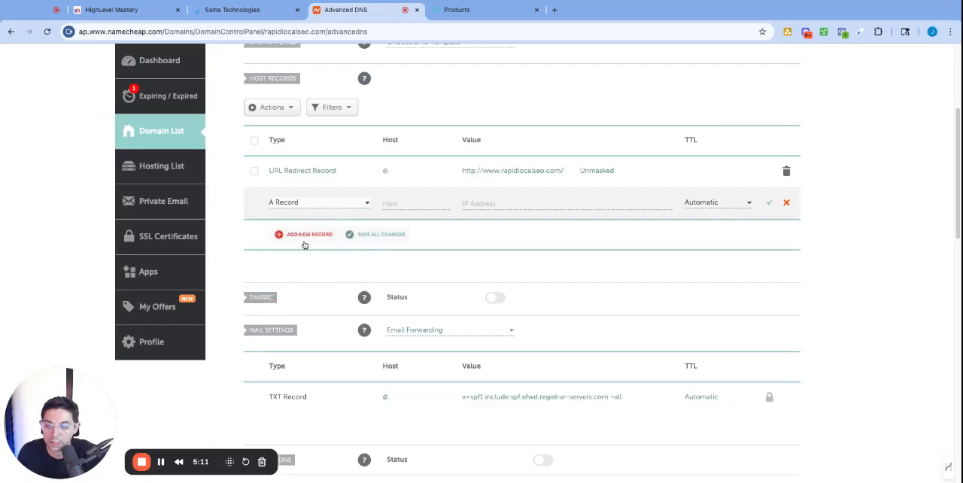
pyautogui.click(305, 233)
pyautogui.scroll(-2, 296, 271)
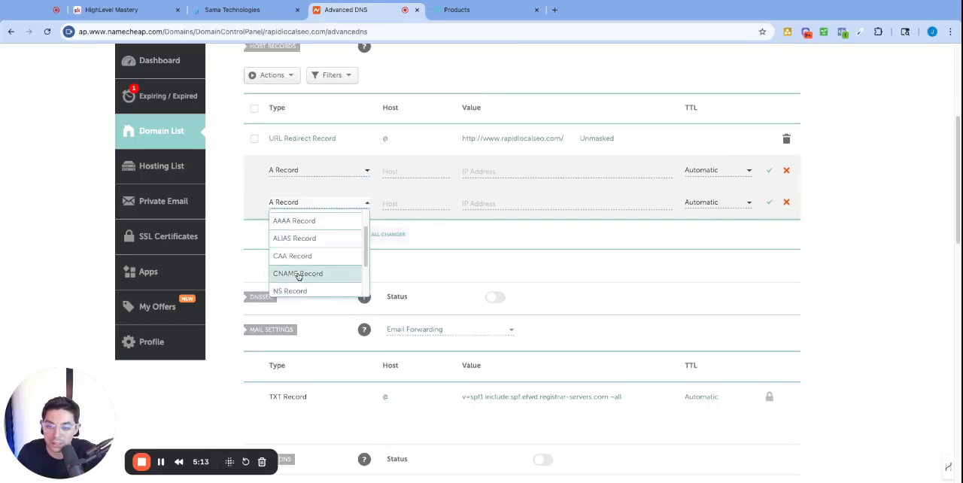
pyautogui.click(299, 276)
# Copy the A record's host from the required records and enter @ as the new A record's host in Namecheap.
pyautogui.click(395, 170)
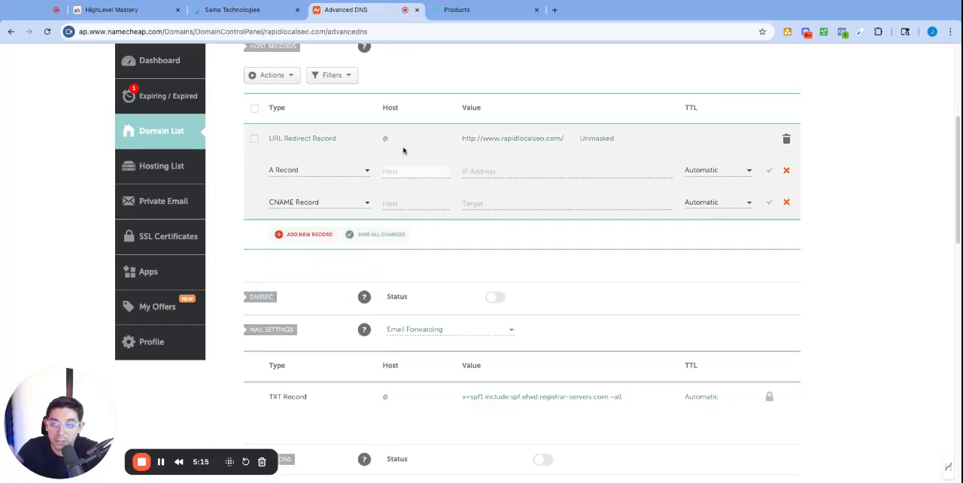
pyautogui.click(264, 16)
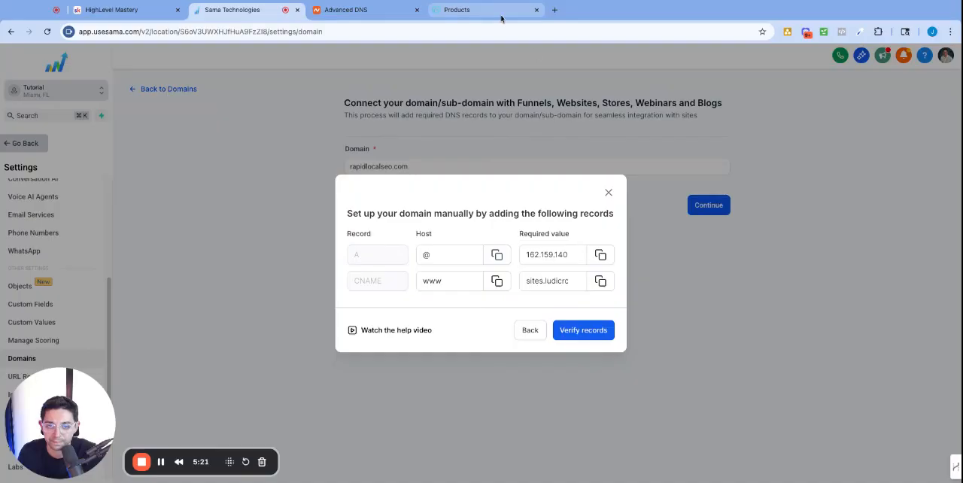
pyautogui.click(393, 12)
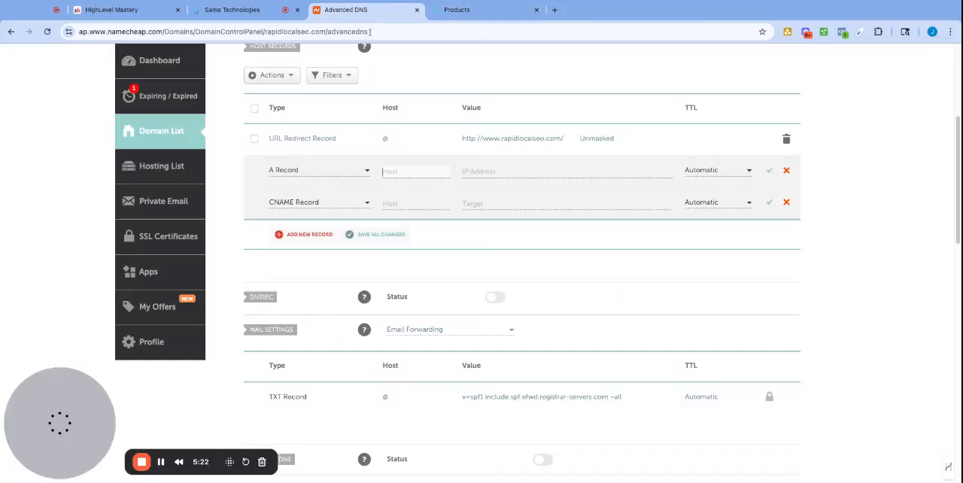
pyautogui.click(408, 170)
pyautogui.write('@')
# Copy the A record's required value from Sama Technologies and enter 162.159.140.166 as the new A record's IP address in Namecheap.
pyautogui.click(248, 10)
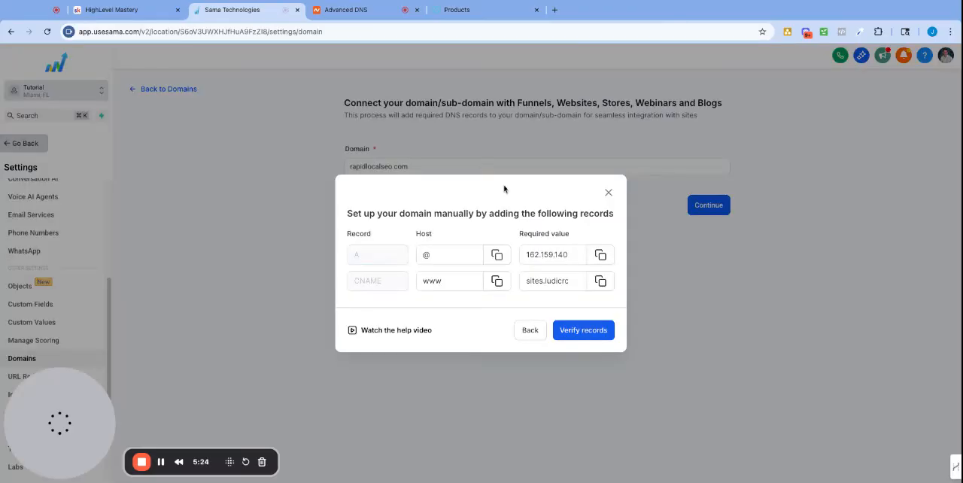
pyautogui.click(602, 257)
pyautogui.click(379, 14)
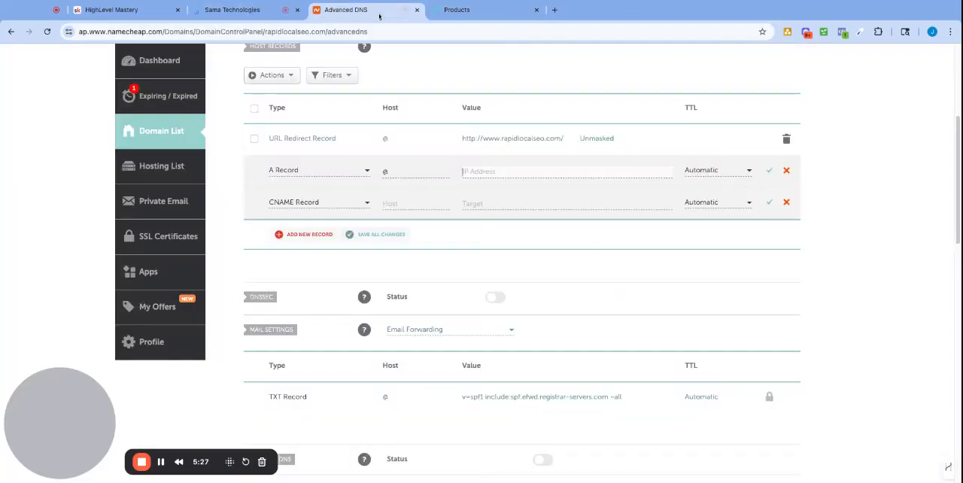
pyautogui.press('super+v')
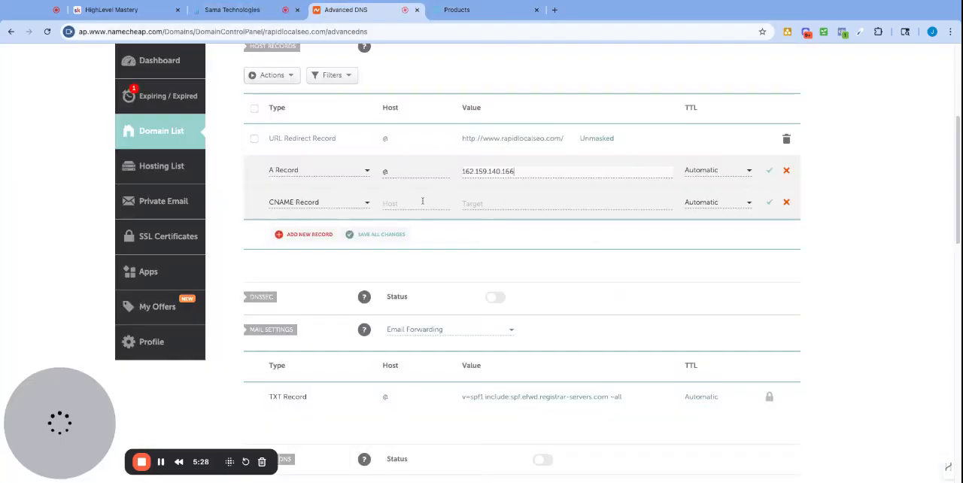
# Fill in the CNAME record with host www and the target sites.ludicrous.cloud copied from Sama Technologies, then save the new records in Namecheap.
pyautogui.click(248, 11)
pyautogui.click(600, 281)
pyautogui.click(338, 16)
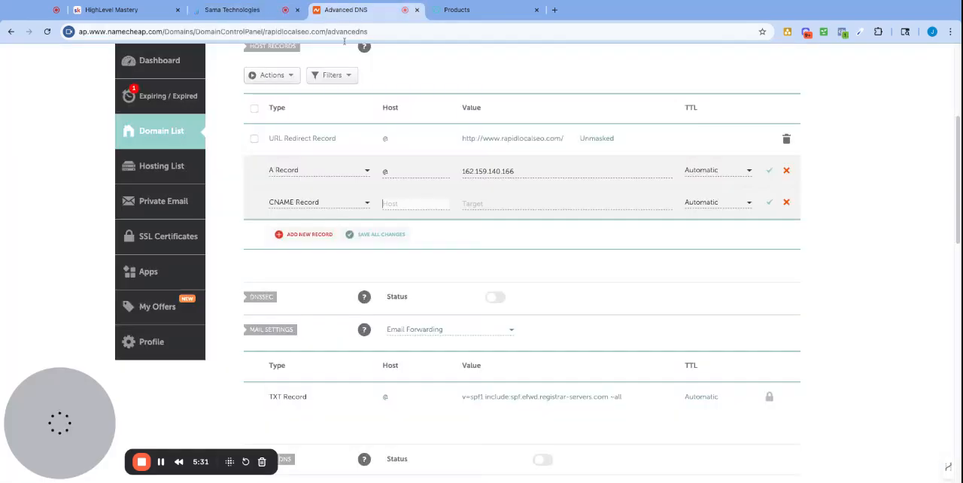
pyautogui.write('www')
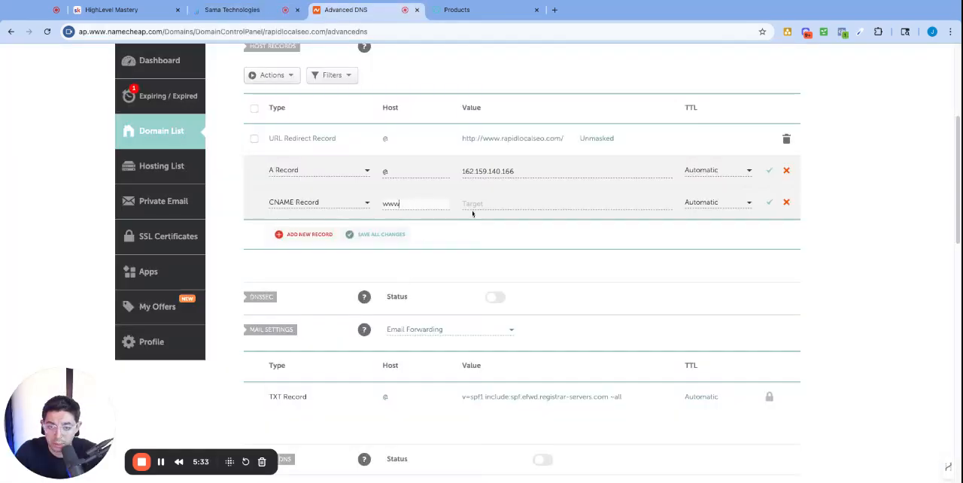
pyautogui.click(476, 204)
pyautogui.press('super+v')
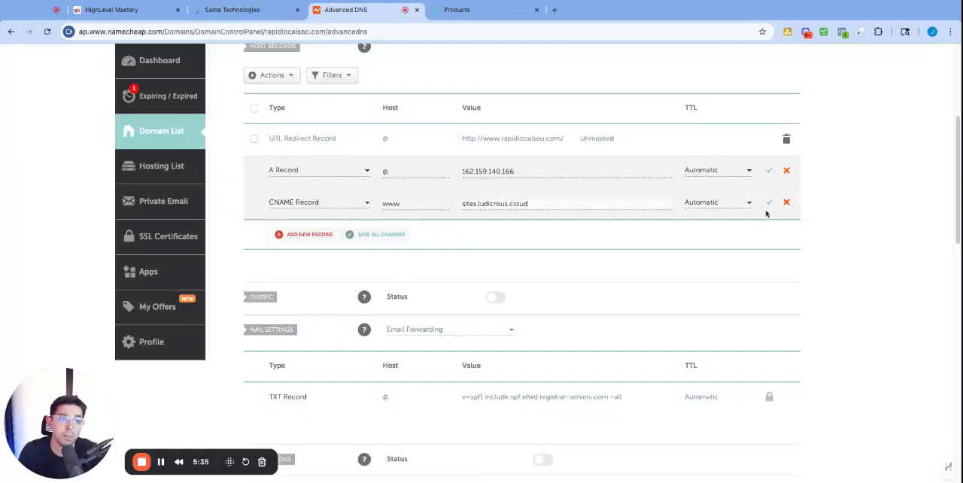
pyautogui.click(776, 173)
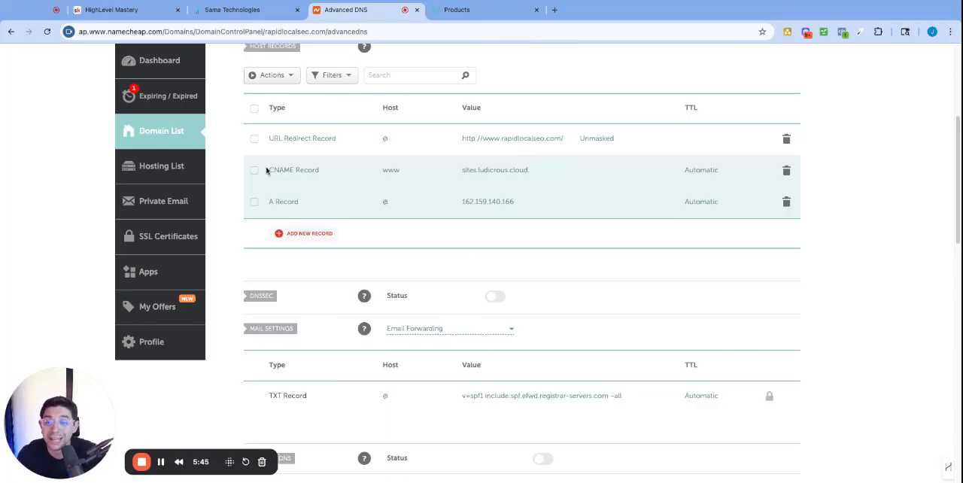
pyautogui.moveTo(266, 171); pyautogui.dragTo(327, 177)
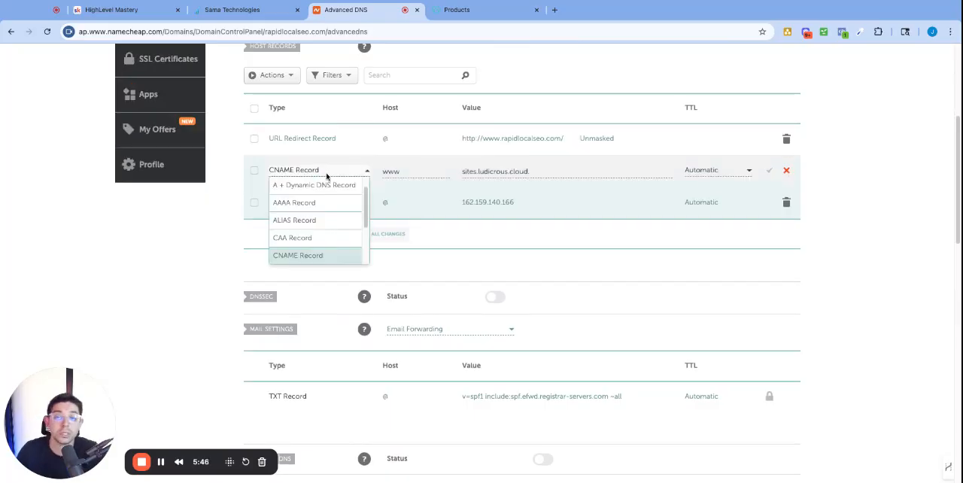
pyautogui.click(214, 258)
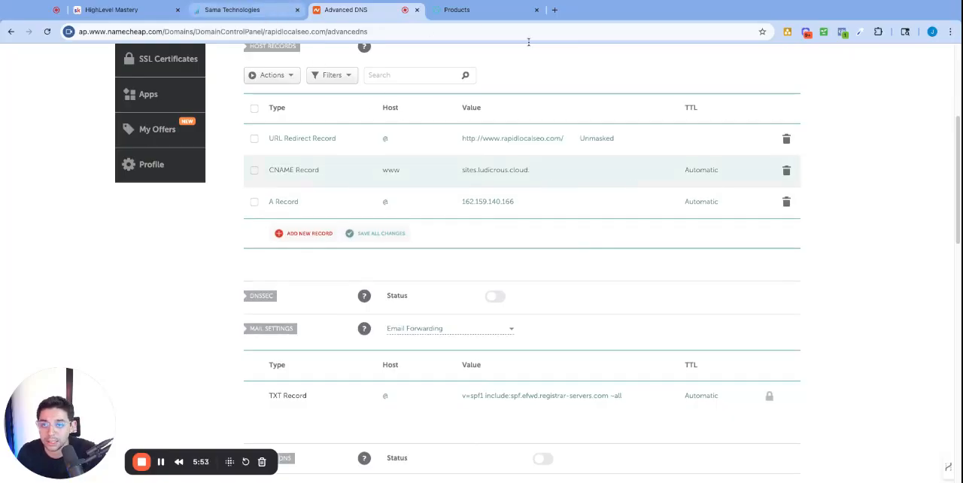
# Switch to Sama Technologies, verify the DNS records of rapidlocalseo.com and return to the Domains list.
pyautogui.click(229, 10)
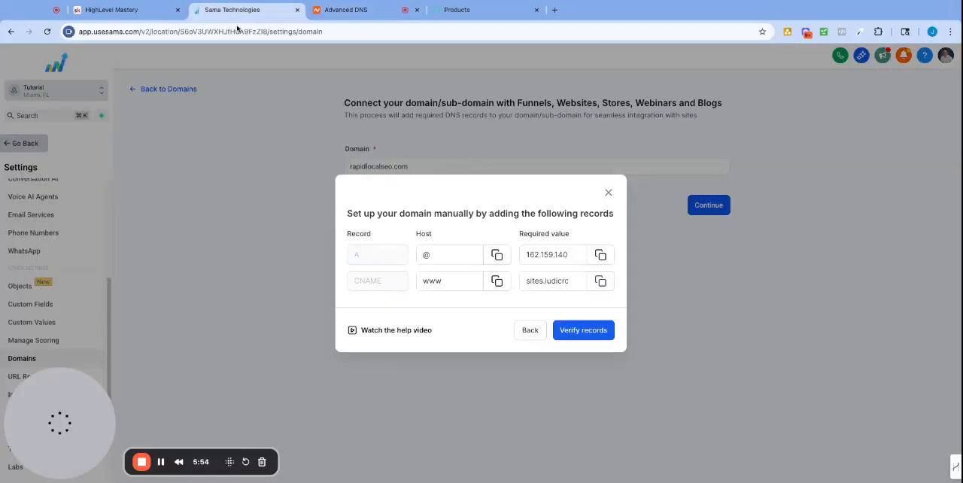
pyautogui.click(588, 332)
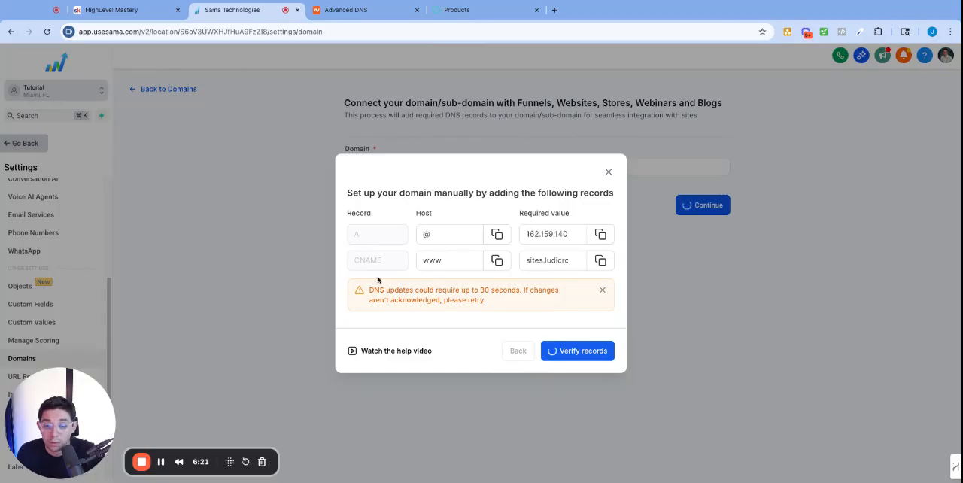
pyautogui.click(434, 260)
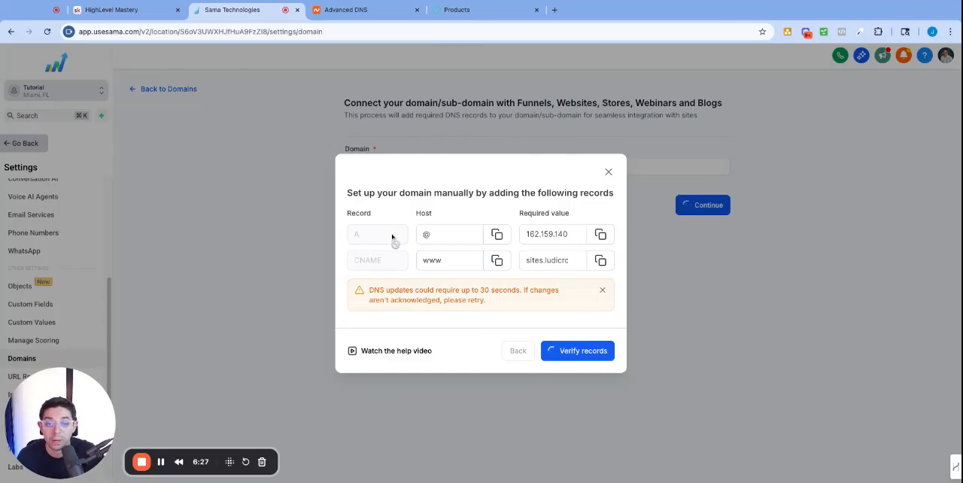
pyautogui.click(435, 236)
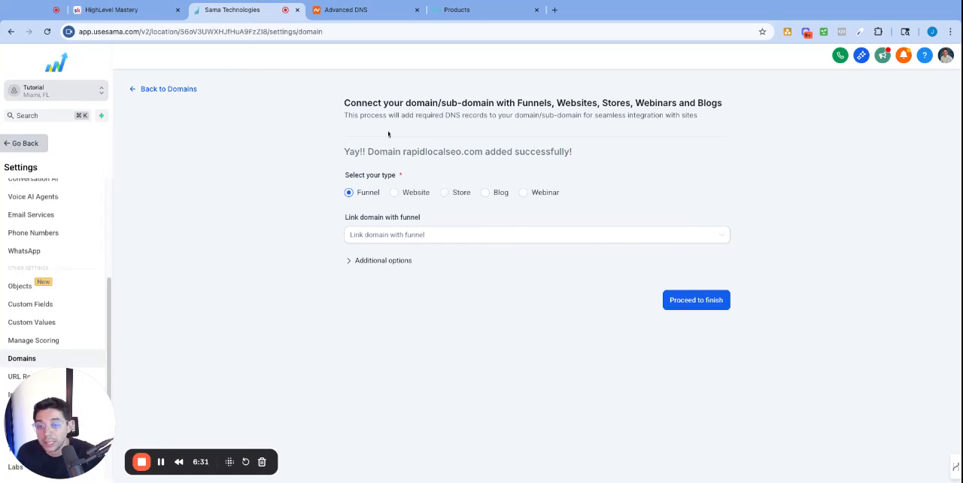
pyautogui.moveTo(339, 157); pyautogui.dragTo(565, 153)
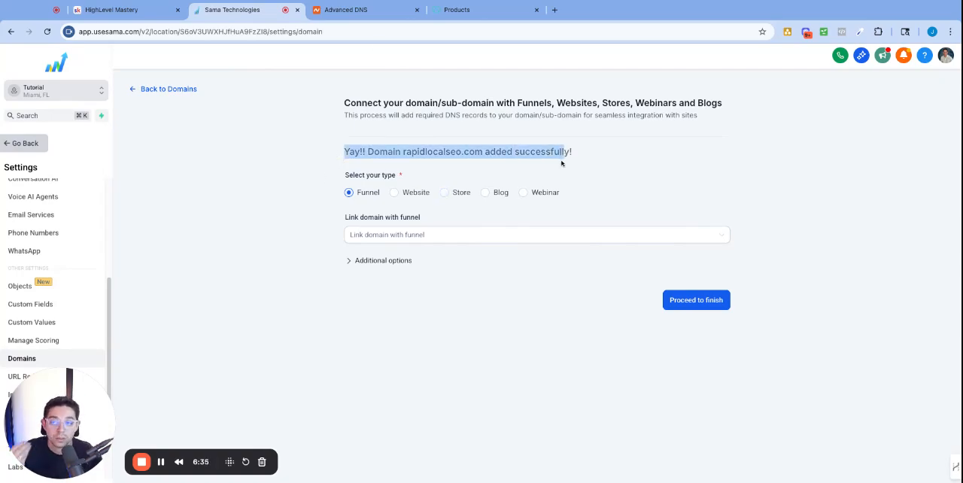
pyautogui.click(143, 94)
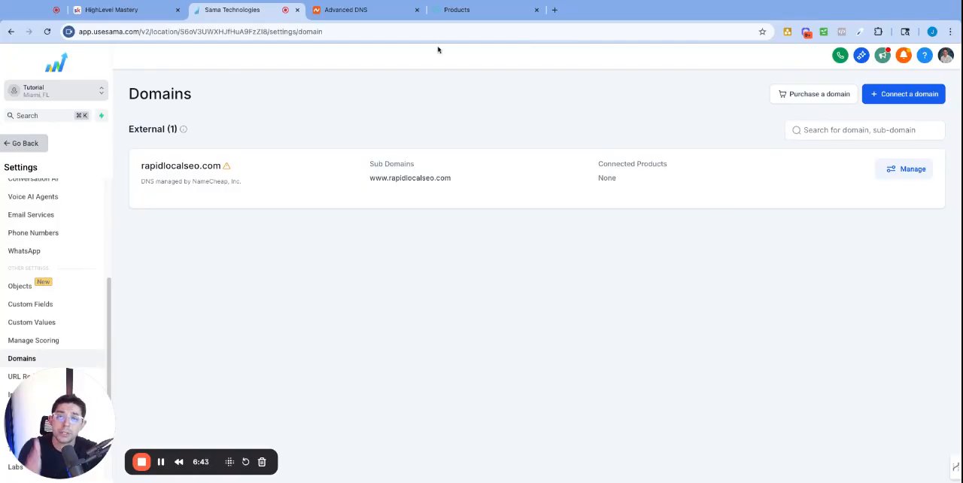
# Check the domain worldclassva.com in GoDaddy, then enter start.worldclassva.com as a new Funnel/Website domain to connect in Sama Technologies.
pyautogui.click(463, 12)
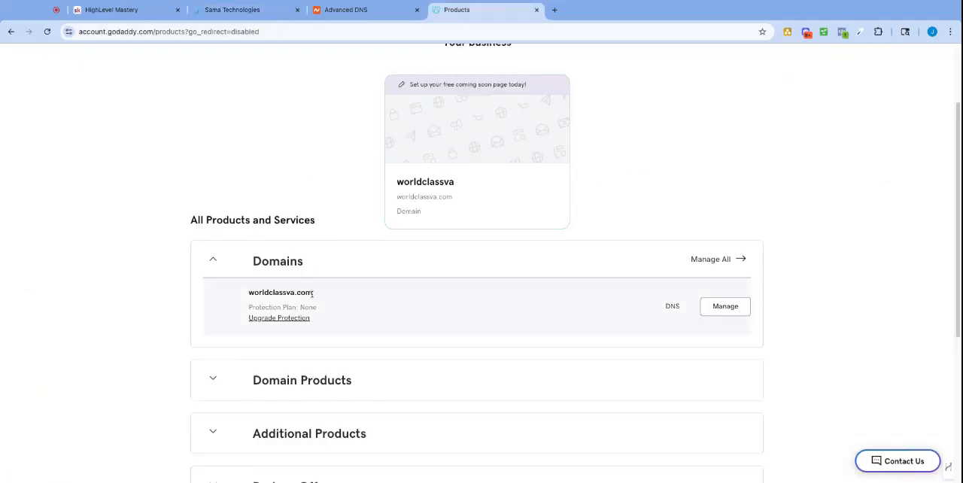
pyautogui.moveTo(324, 301); pyautogui.dragTo(249, 294)
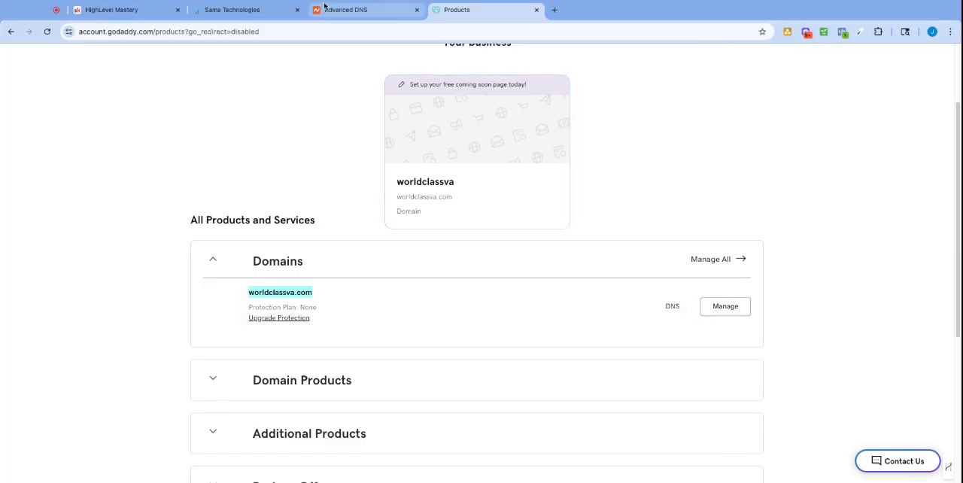
pyautogui.click(233, 9)
pyautogui.click(911, 95)
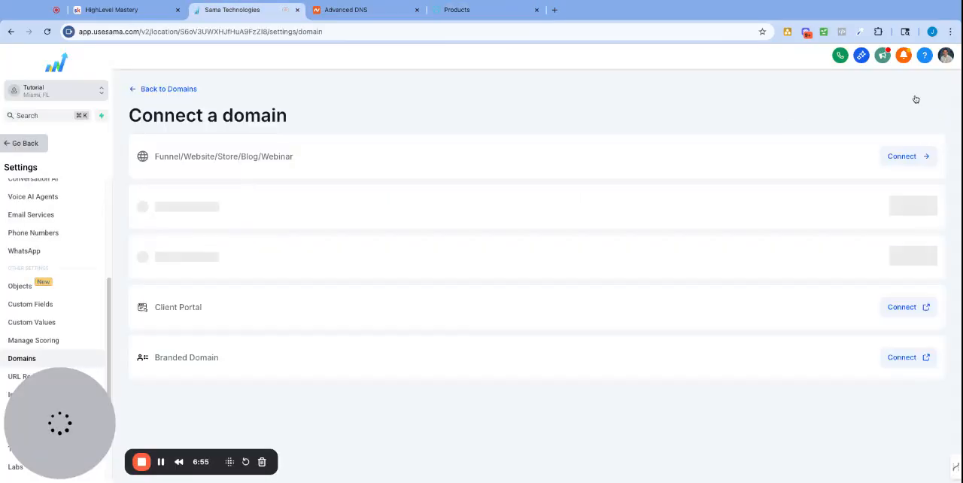
pyautogui.click(904, 162)
pyautogui.click(438, 162)
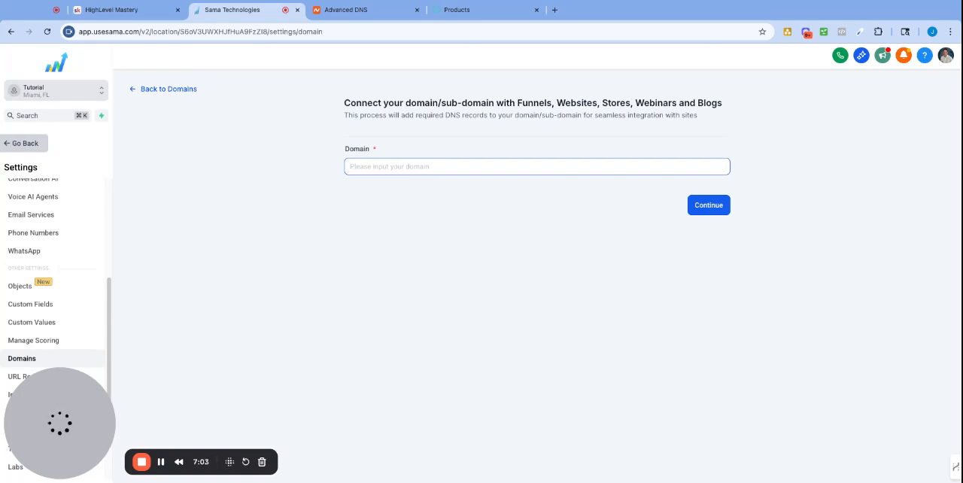
pyautogui.write('start')
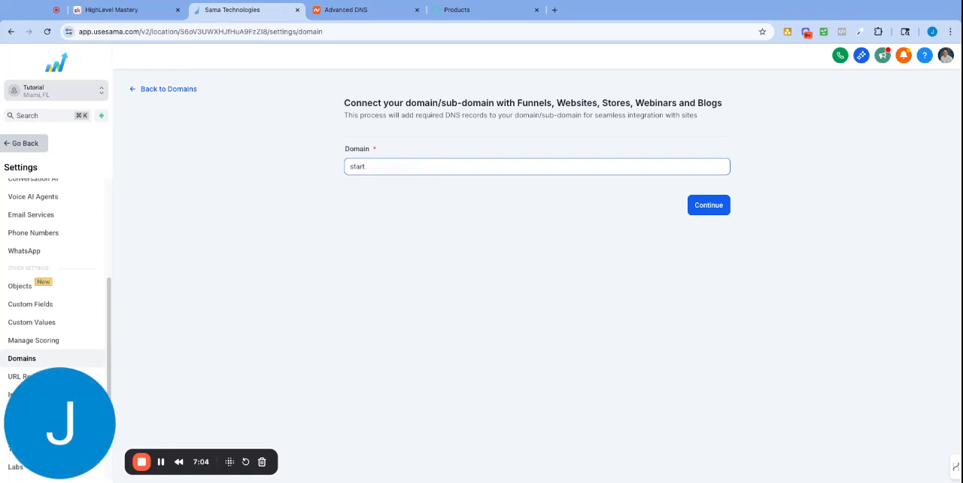
pyautogui.write('.worldclassva.com')
# Check which DNS record start.worldclassva.com requires for manual setup, then close the dialog.
pyautogui.click(721, 215)
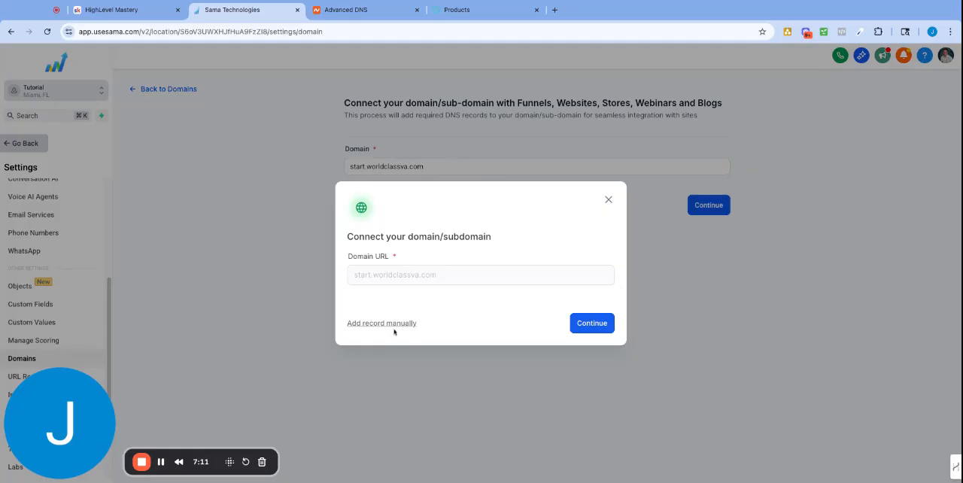
pyautogui.click(392, 325)
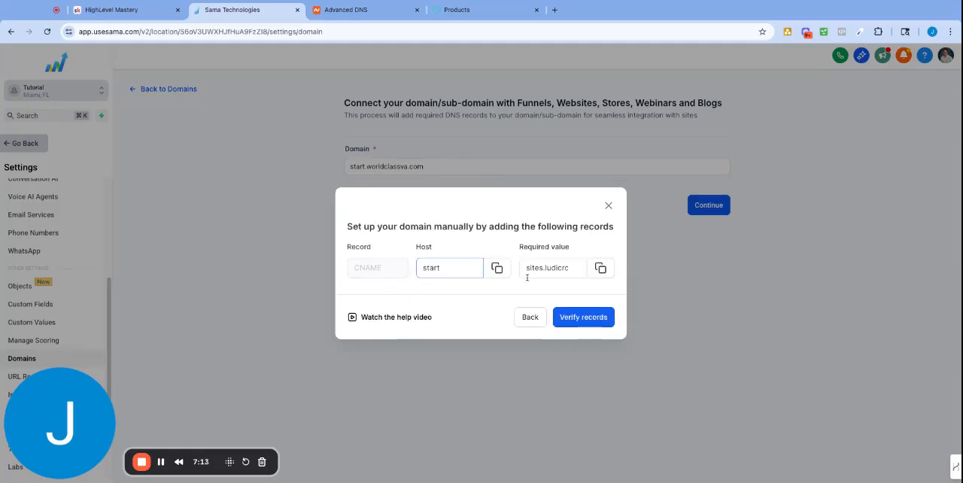
pyautogui.click(608, 207)
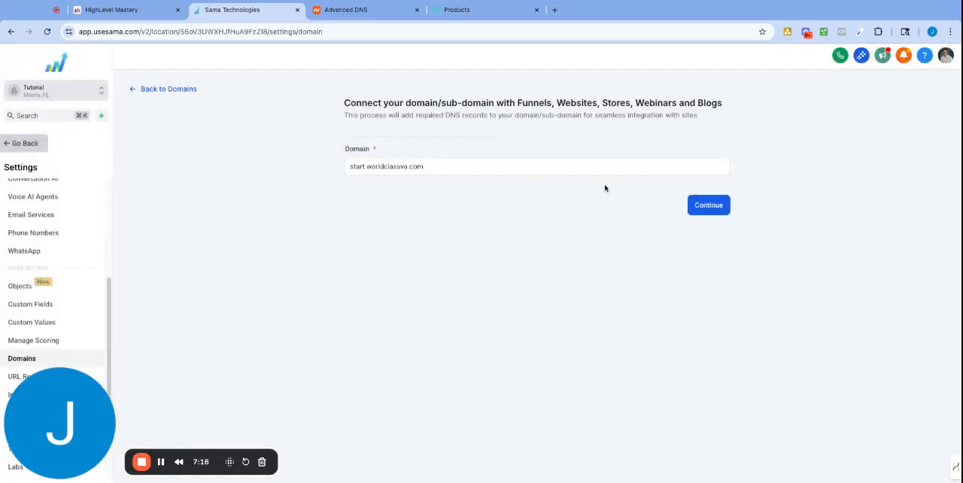
# Connect start.worldclassva.com automatically by authorizing the domain with GoDaddy and approving the connection to LeadConnector.
pyautogui.click(697, 207)
pyautogui.click(602, 324)
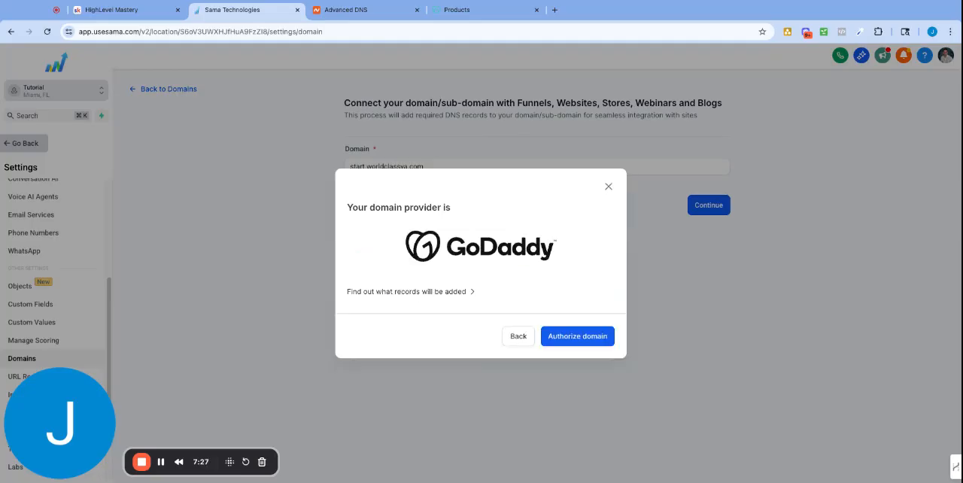
pyautogui.click(575, 338)
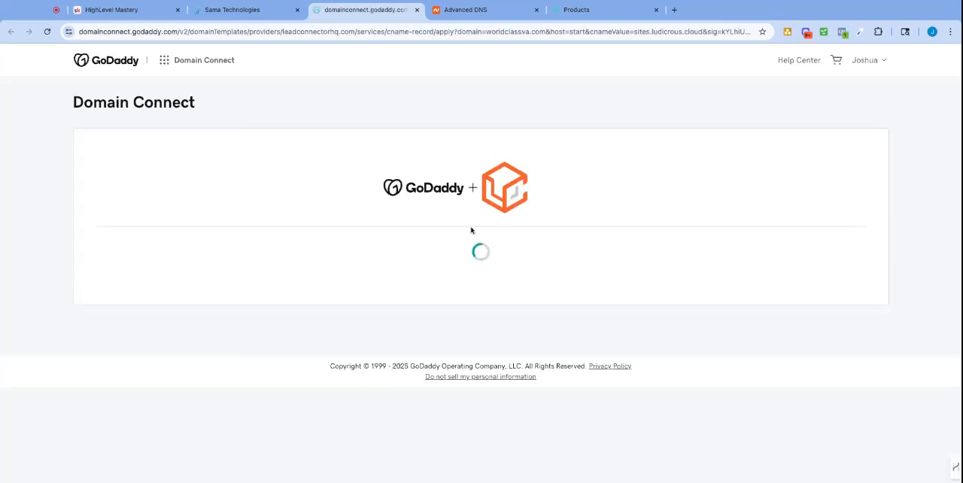
pyautogui.moveTo(519, 279); pyautogui.dragTo(715, 286)
pyautogui.click(438, 328)
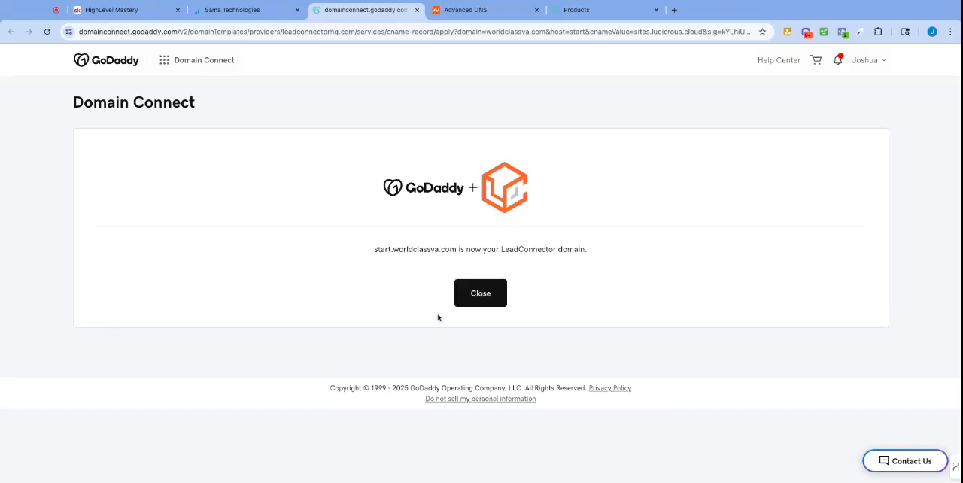
pyautogui.click(468, 302)
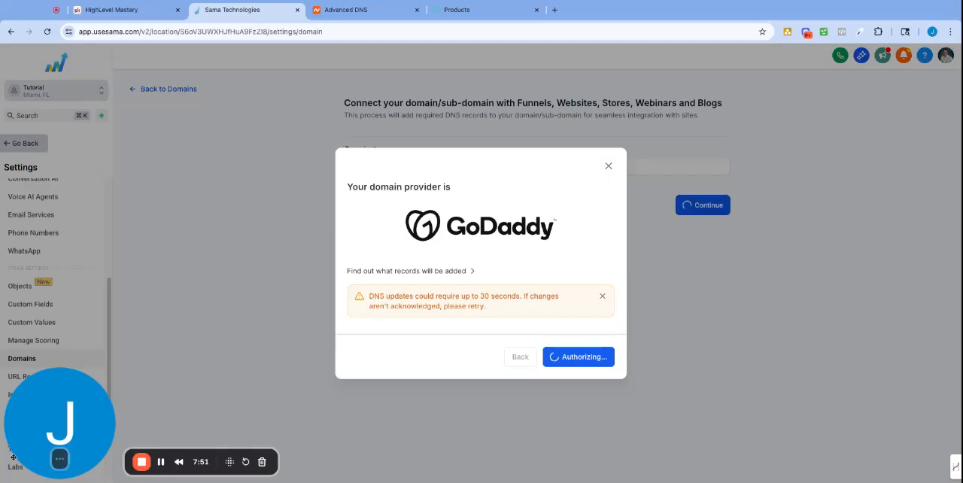
# Switch to GoDaddy and open the DNS records of worldclassva.com.
pyautogui.moveTo(54, 460)
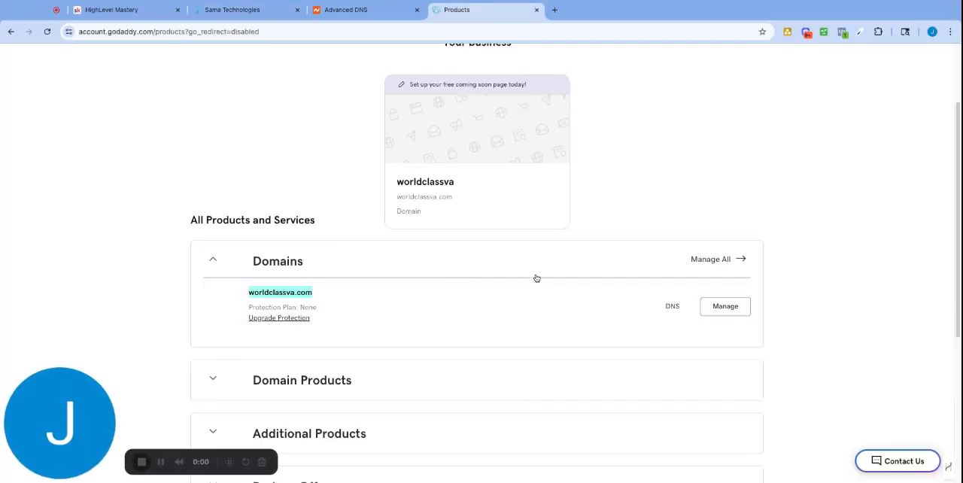
pyautogui.click(672, 306)
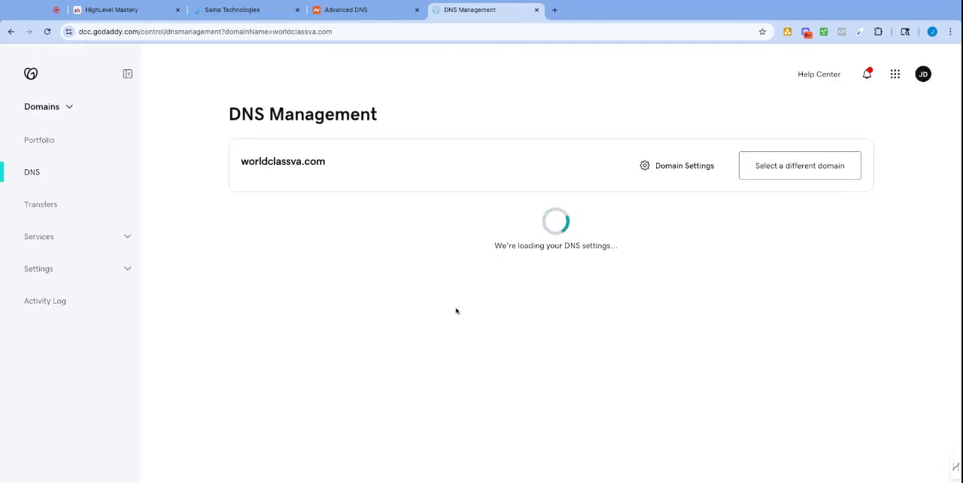
pyautogui.scroll(-1, 367, 359)
pyautogui.scroll(-3, 367, 359)
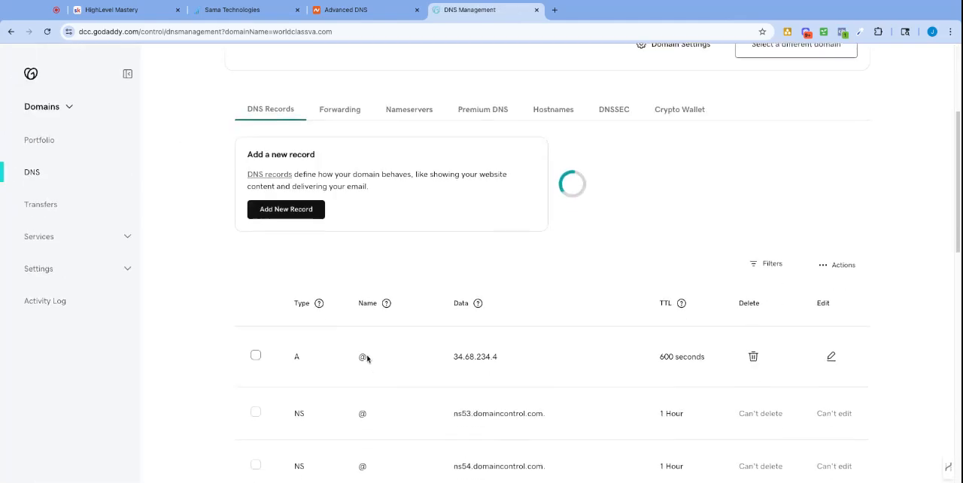
# Start a new DNS record of type CNAME with the name start in GoDaddy, leaving its value empty.
pyautogui.click(283, 111)
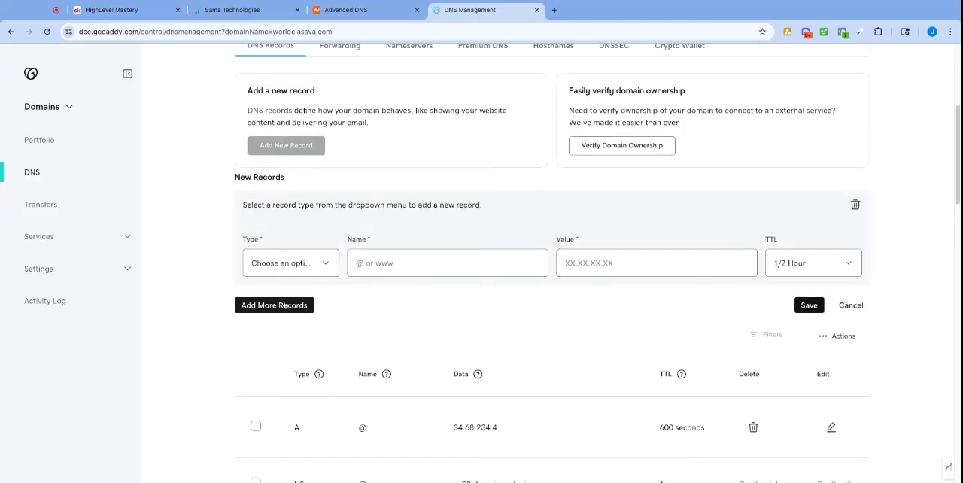
pyautogui.click(289, 271)
pyautogui.click(403, 265)
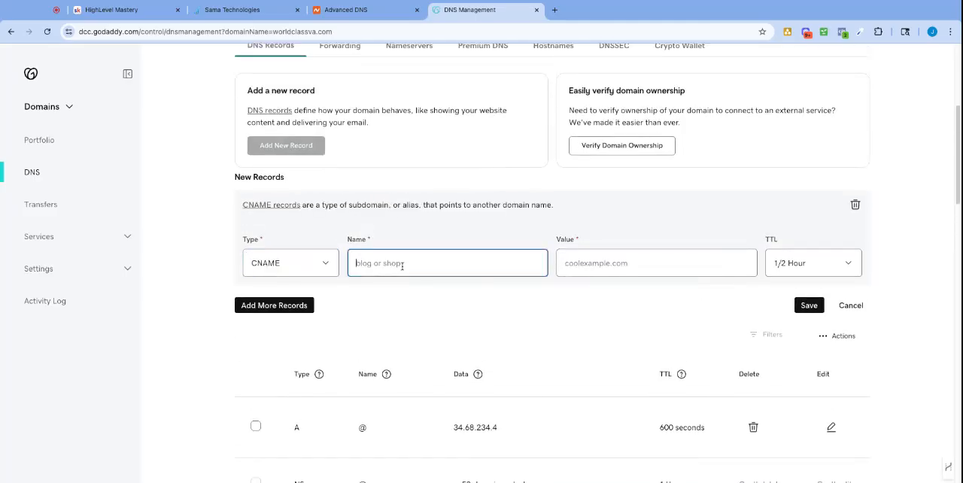
pyautogui.write('start')
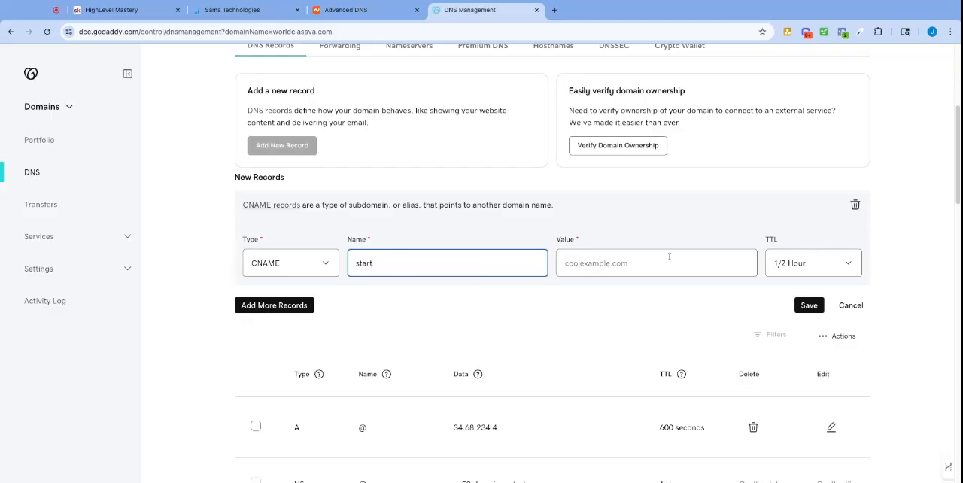
pyautogui.click(662, 259)
# Examine the existing start CNAME record in GoDaddy's DNS list, then switch back to Sama Technologies.
pyautogui.scroll(-1, 616, 210)
pyautogui.scroll(-2, 615, 210)
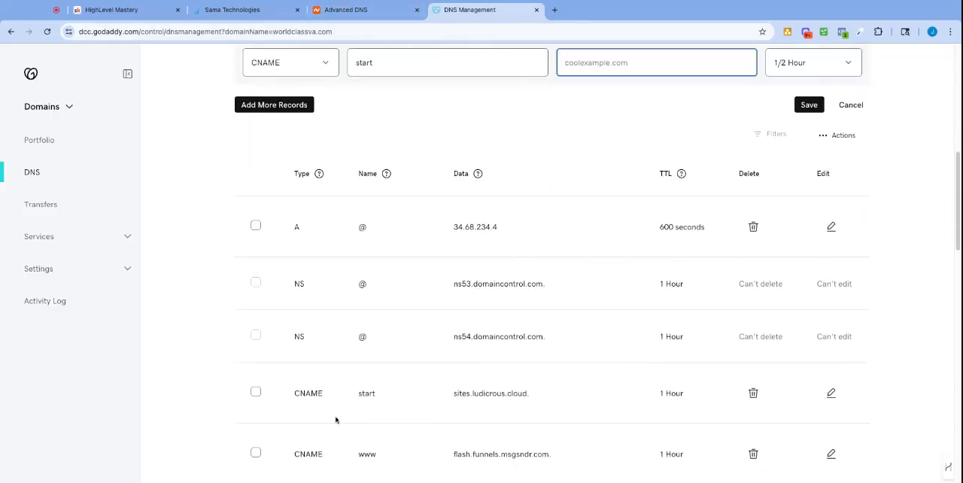
pyautogui.tripleClick(547, 399)
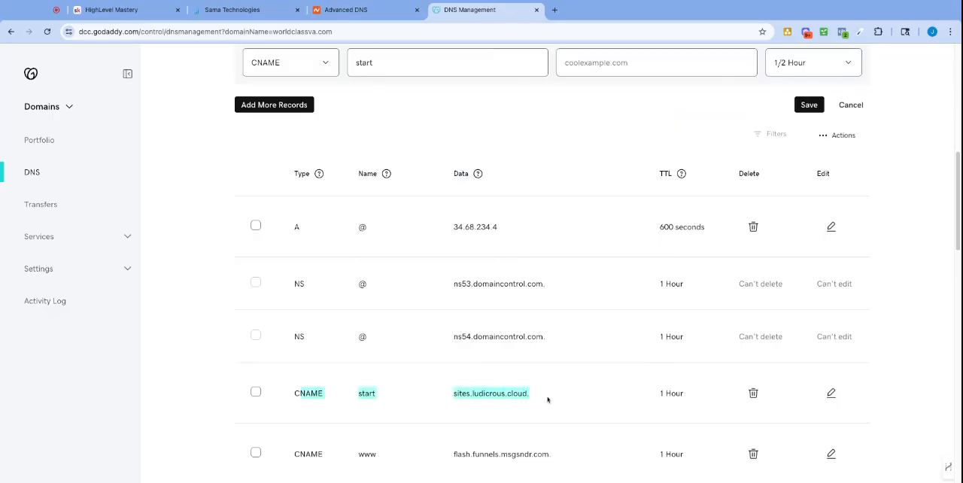
pyautogui.click(259, 10)
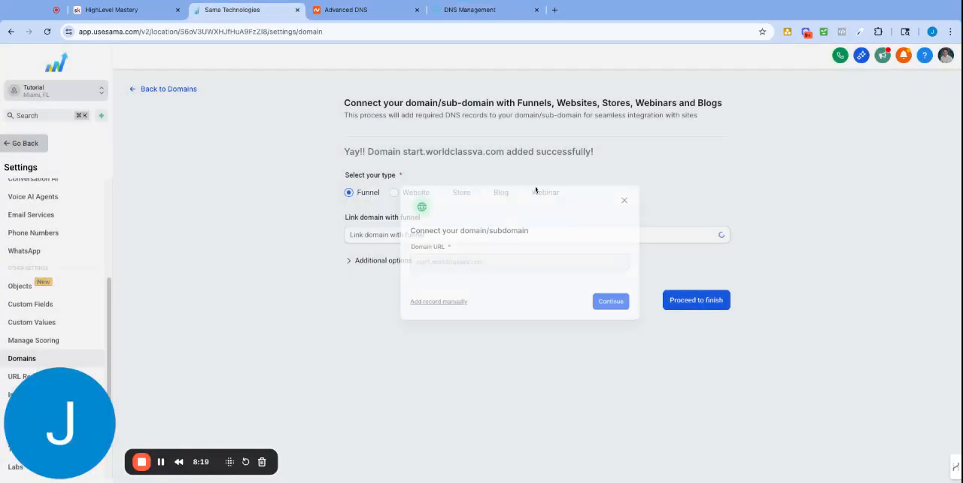